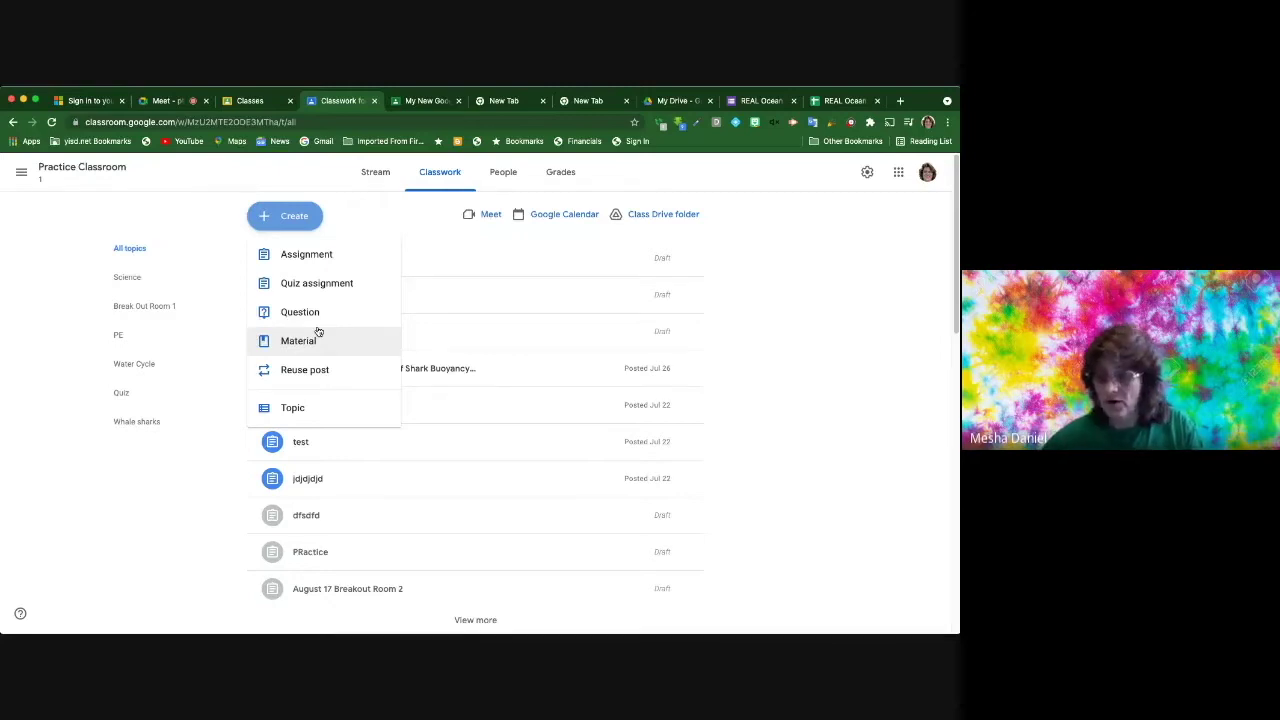
Show the Create menu listing the new classwork types for Practice Classroom
{"action": "scroll", "coordinate": [320, 270], "scroll_direction": "down", "scroll_amount": 1}
{"action": "scroll", "coordinate": [305, 270], "scroll_direction": "up", "scroll_amount": 1}
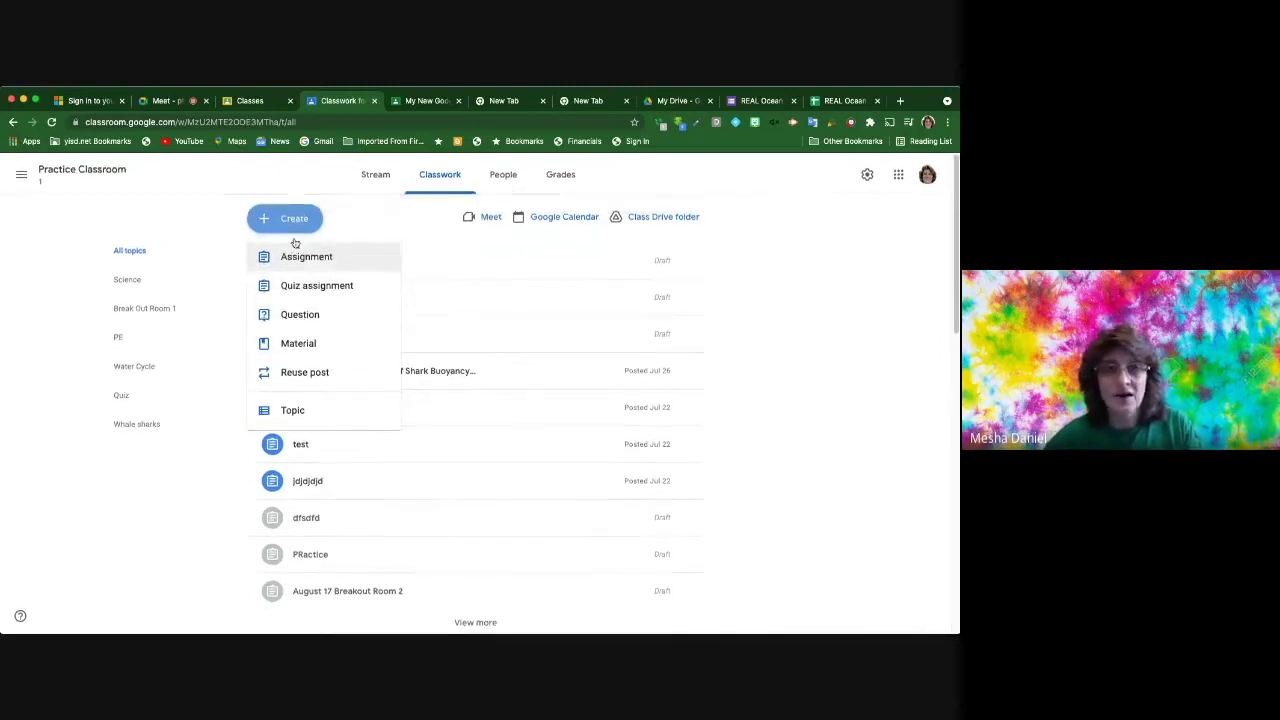
{"action": "scroll", "coordinate": [291, 223], "scroll_direction": "down", "scroll_amount": 1}
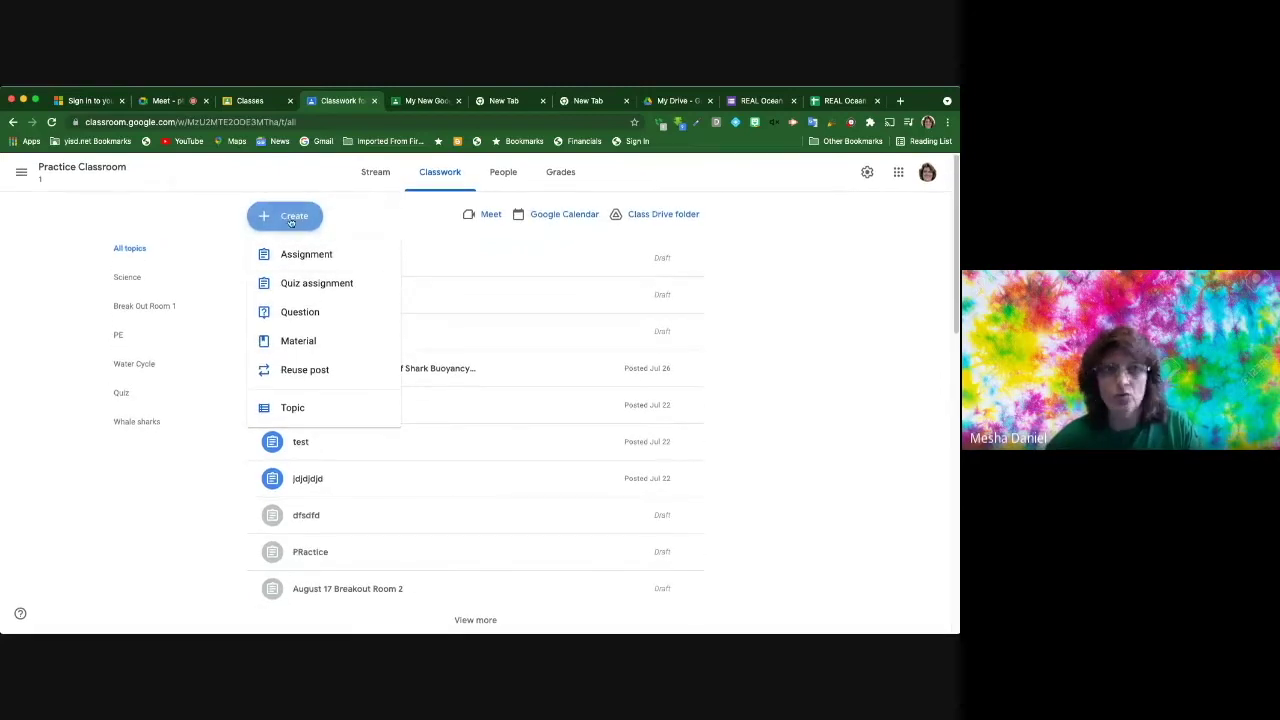
{"action": "left_click", "coordinate": [291, 222]}
{"action": "left_click", "coordinate": [292, 220]}
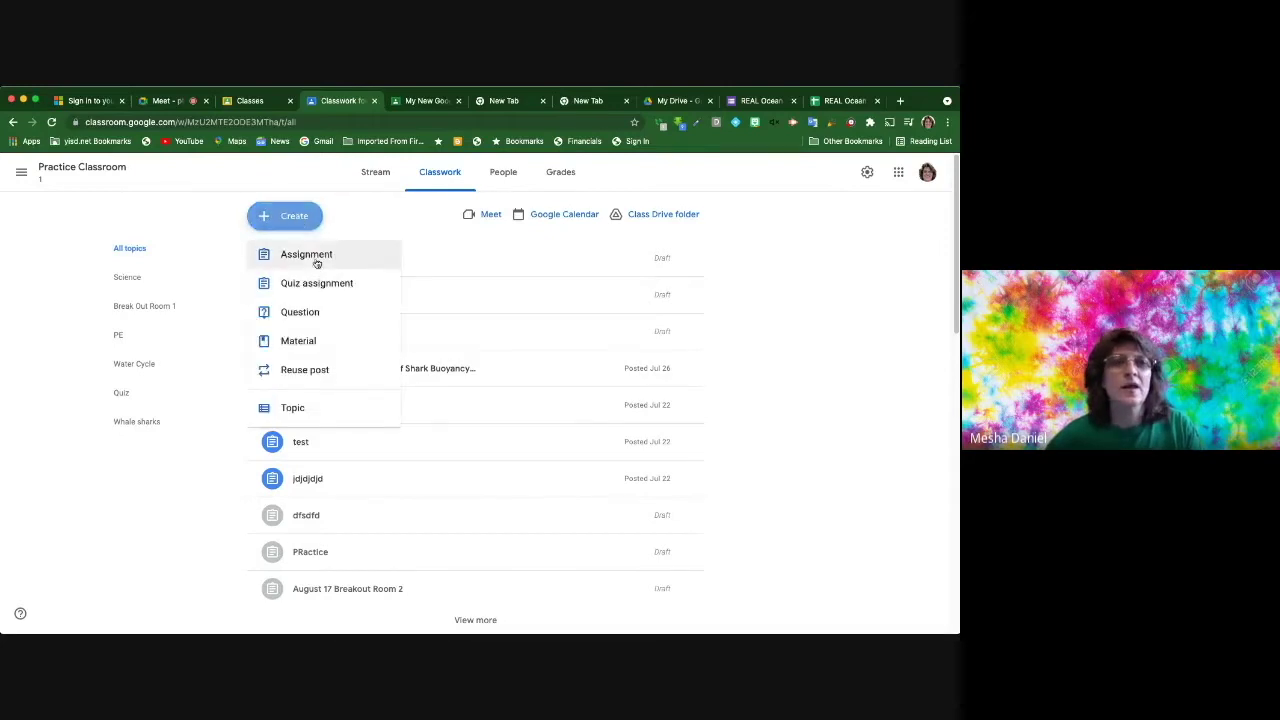
Start a new assignment titled 'kfkfk' and bring up the rubric options
{"action": "left_click", "coordinate": [317, 262]}
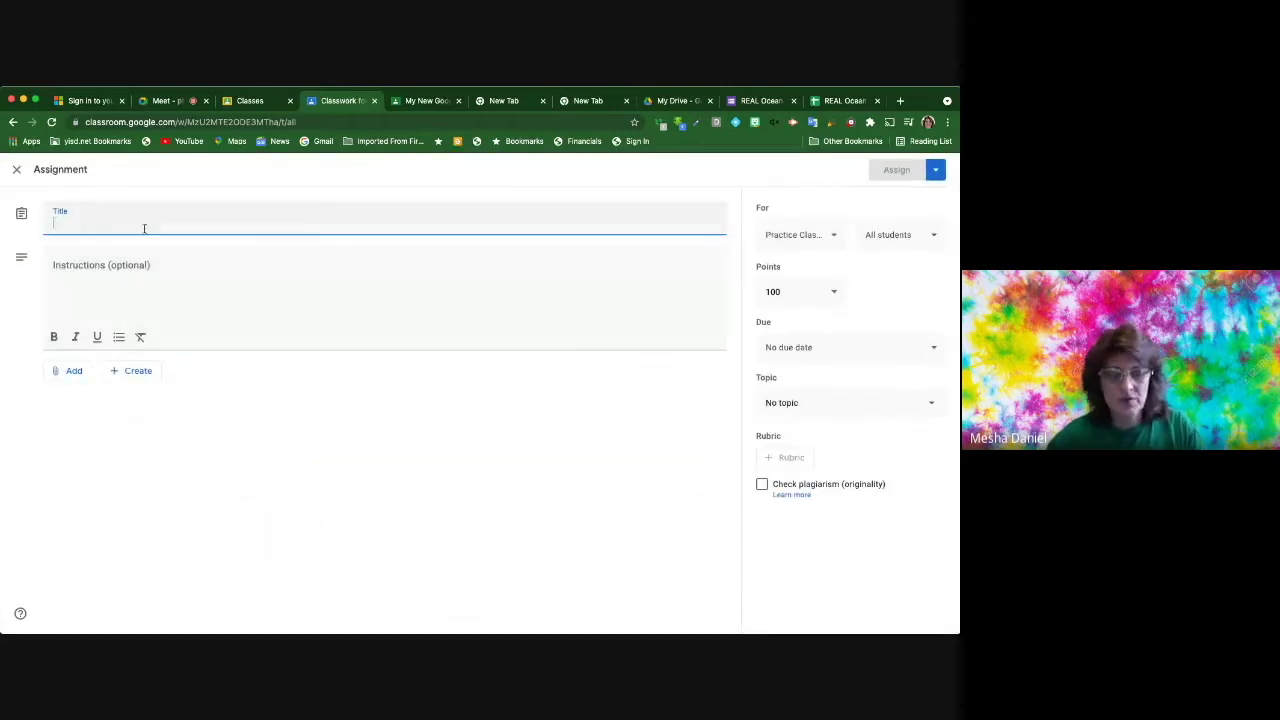
{"action": "type", "text": "kfkfk"}
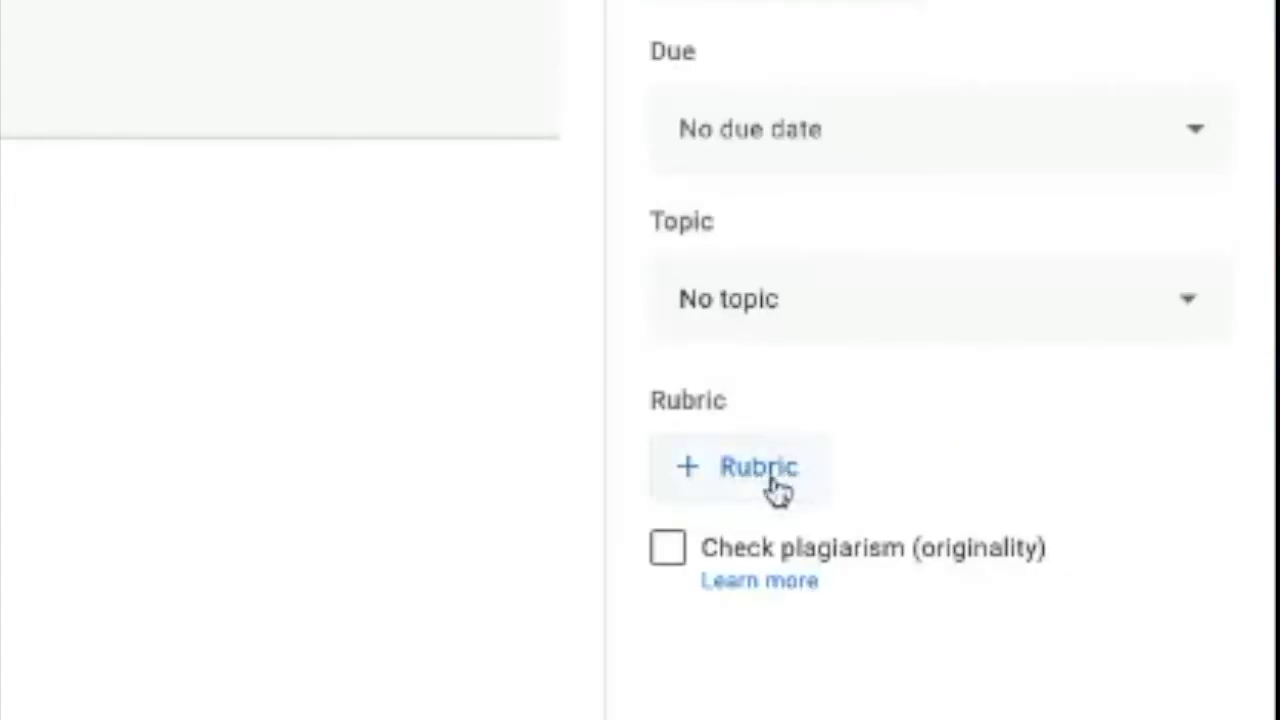
{"action": "left_click", "coordinate": [774, 482]}
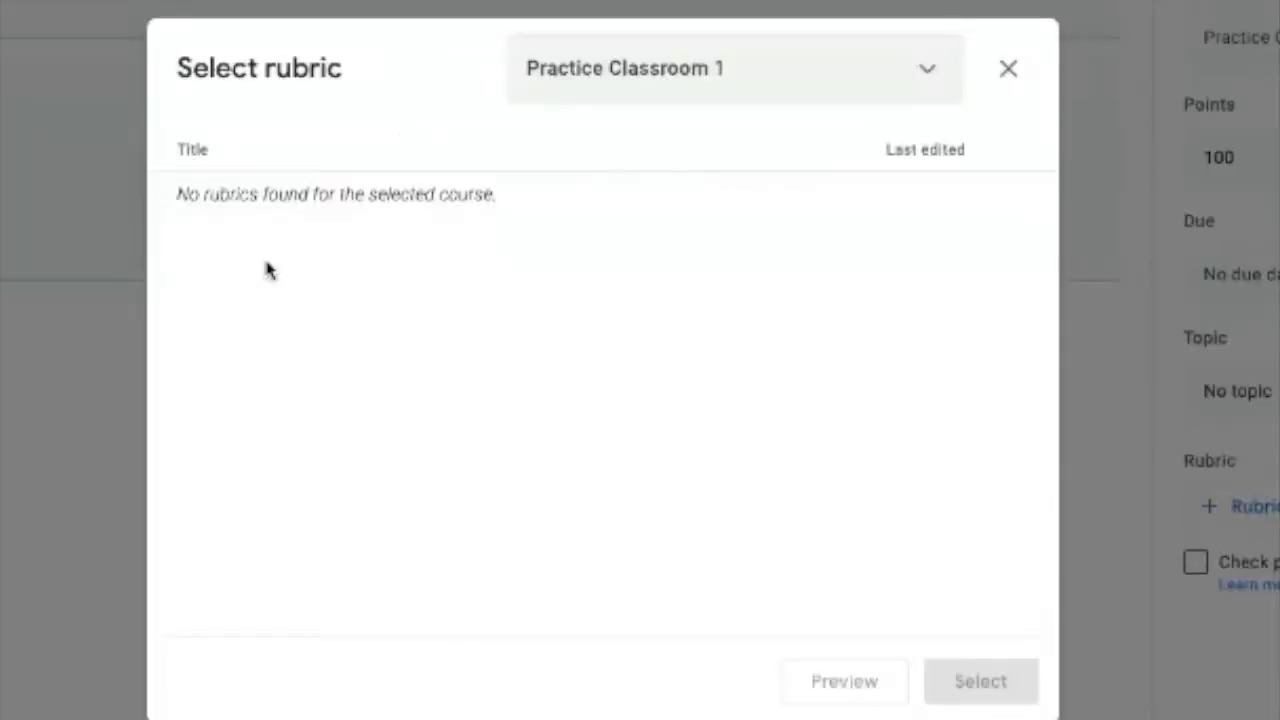
{"action": "left_click", "coordinate": [674, 78]}
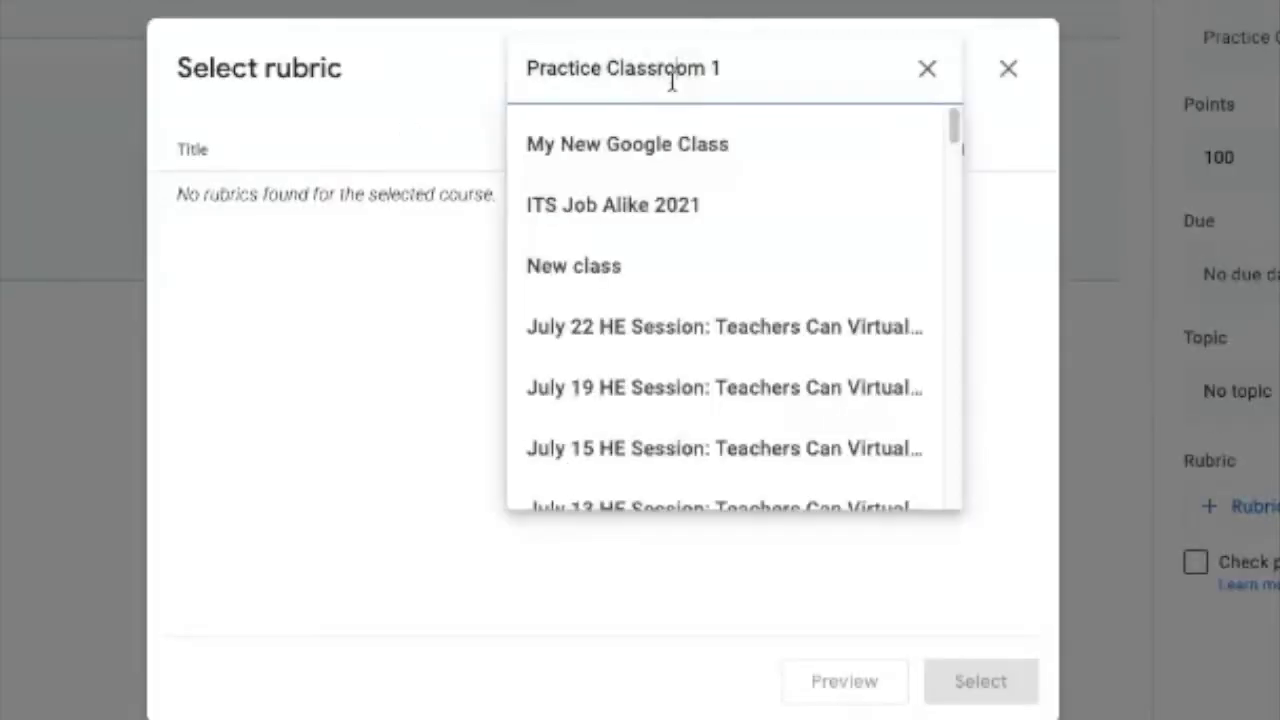
{"action": "left_click", "coordinate": [640, 137]}
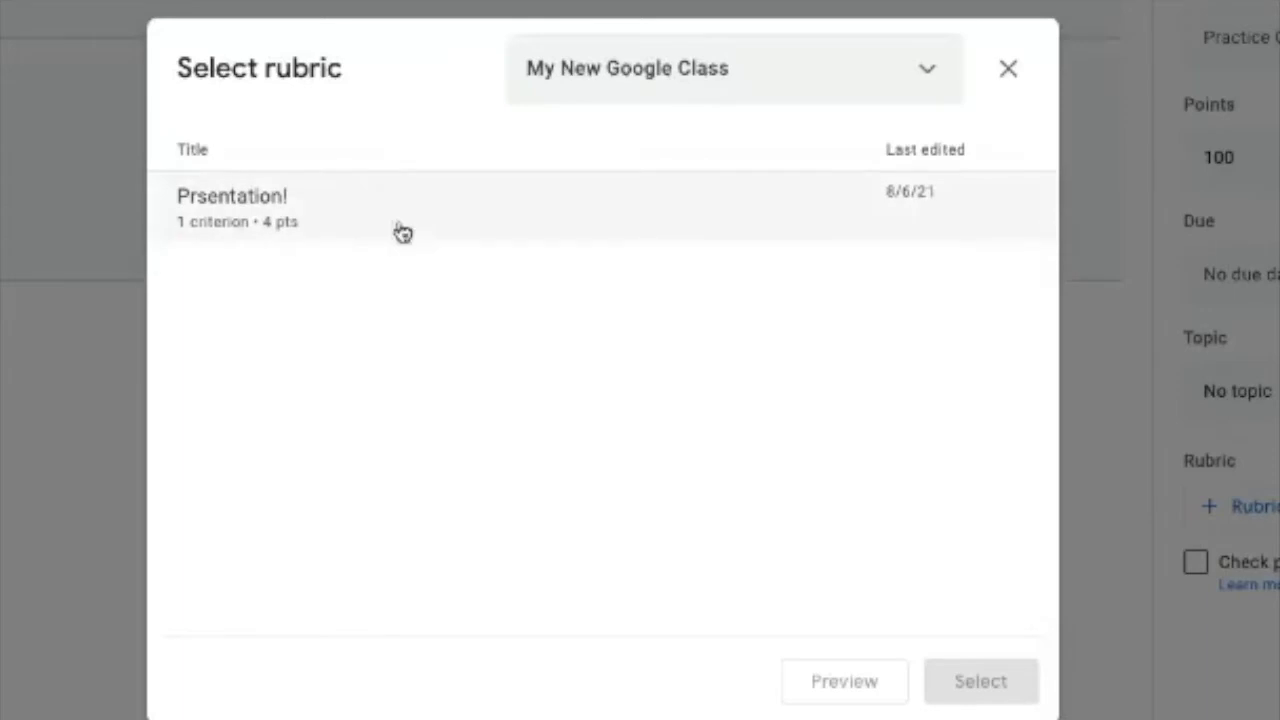
{"action": "left_click", "coordinate": [228, 203]}
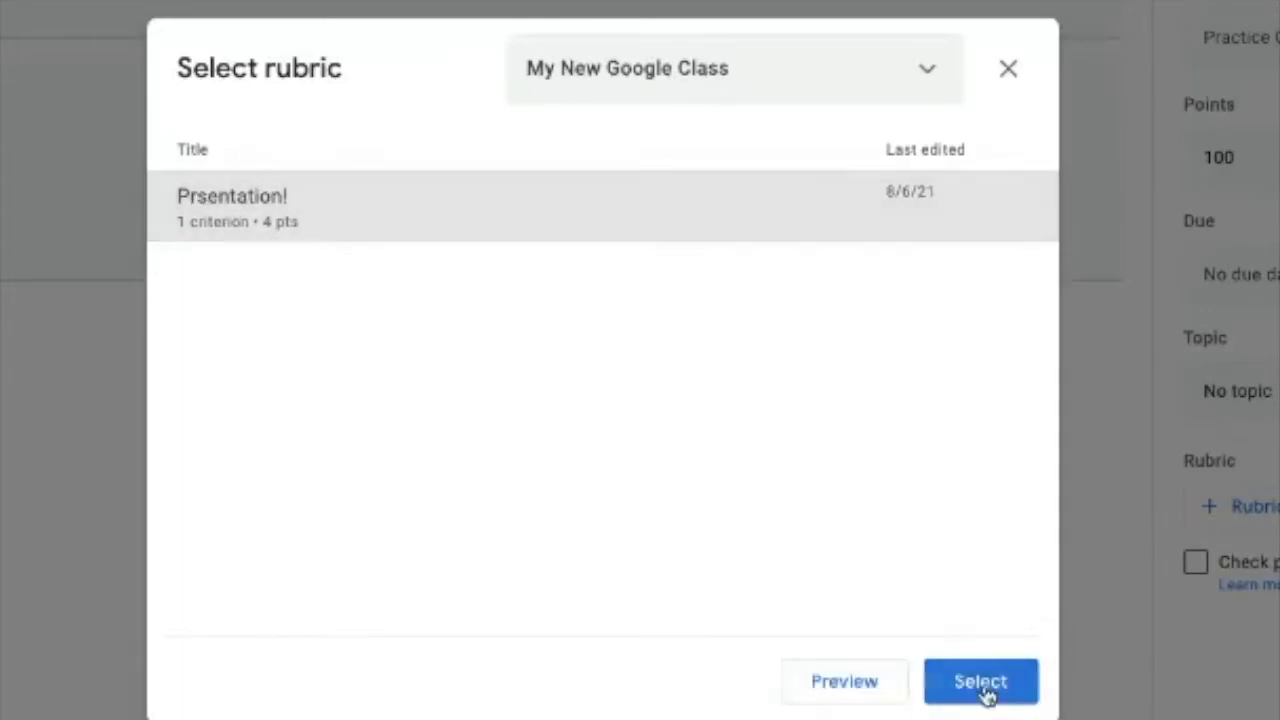
{"action": "left_click", "coordinate": [1008, 72]}
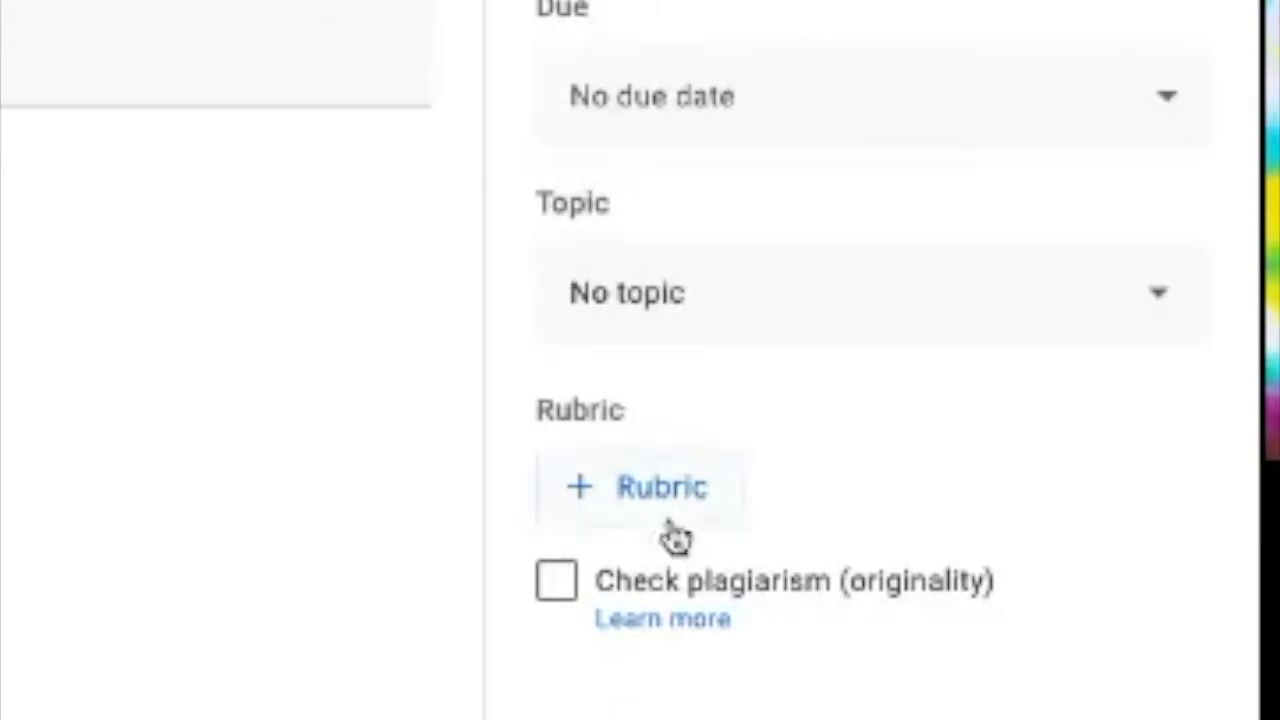
Create a new rubric from scratch with the criterion title 'Stations'
{"action": "left_click", "coordinate": [675, 490]}
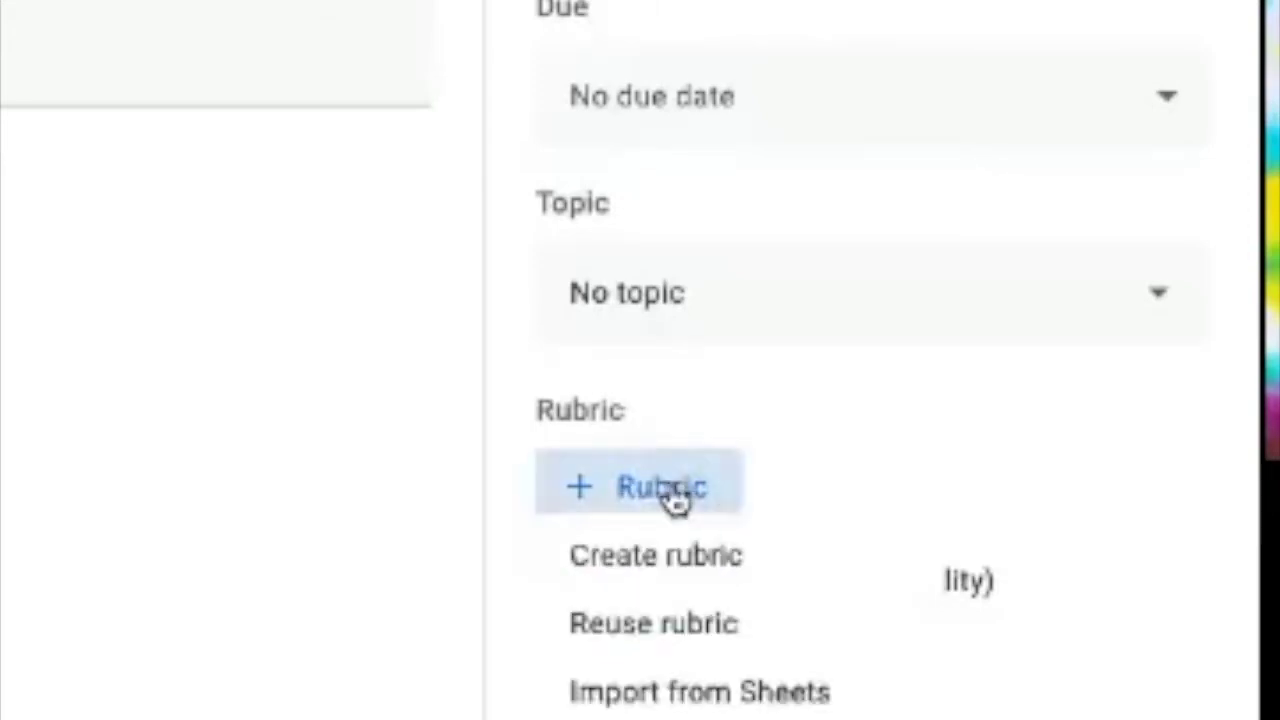
{"action": "left_click", "coordinate": [651, 594]}
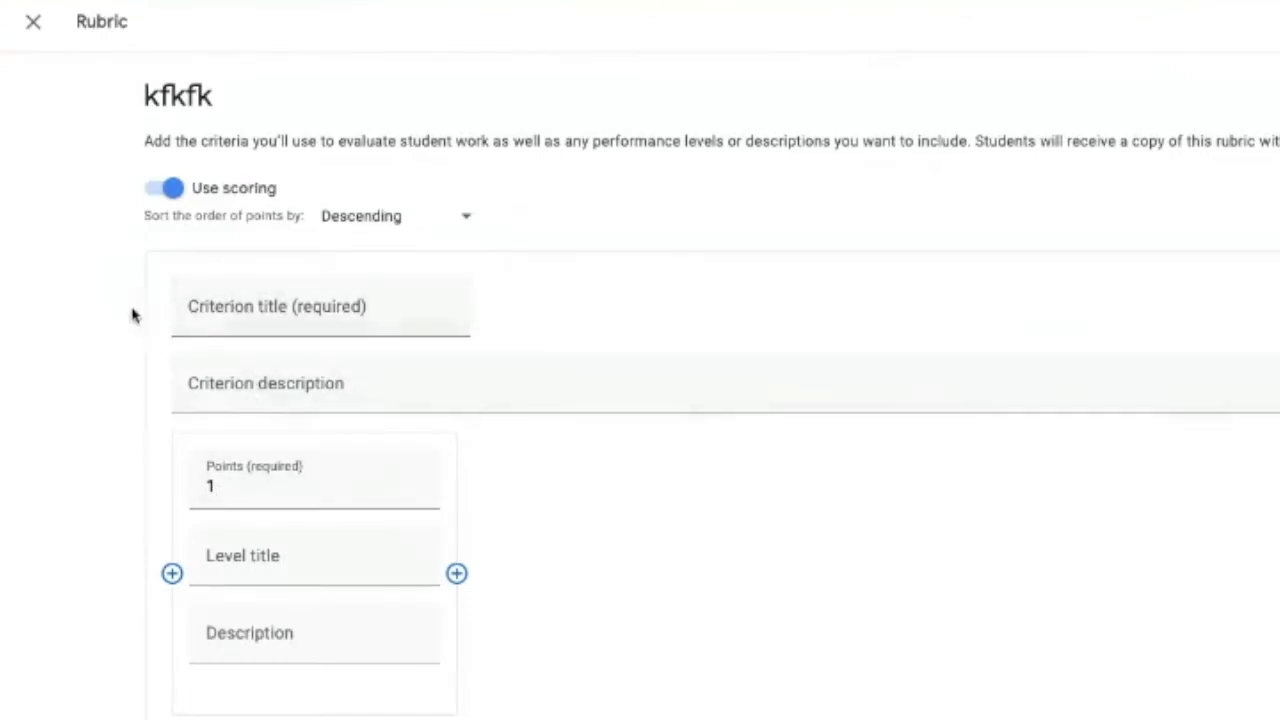
{"action": "left_click", "coordinate": [219, 308]}
{"action": "type", "text": "Stations"}
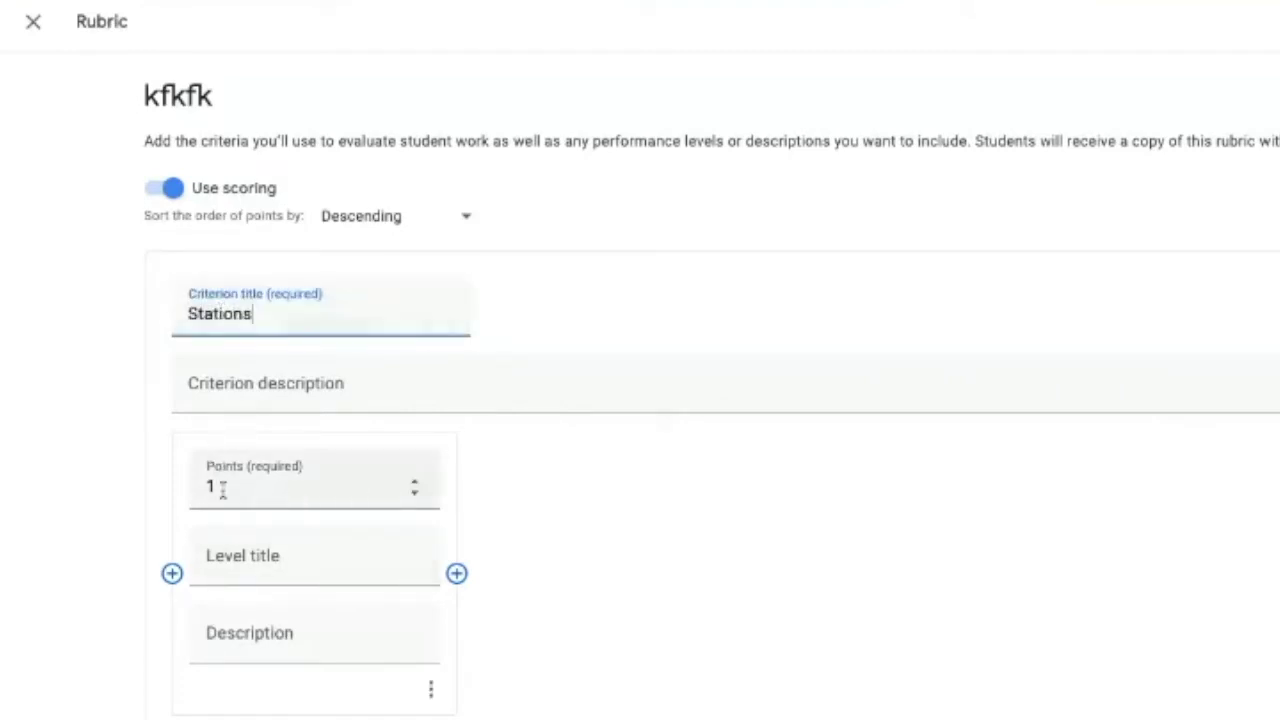
Name the first 1-point level 'Need Improvement'
{"action": "left_click", "coordinate": [284, 556]}
{"action": "type", "text": "Need "}
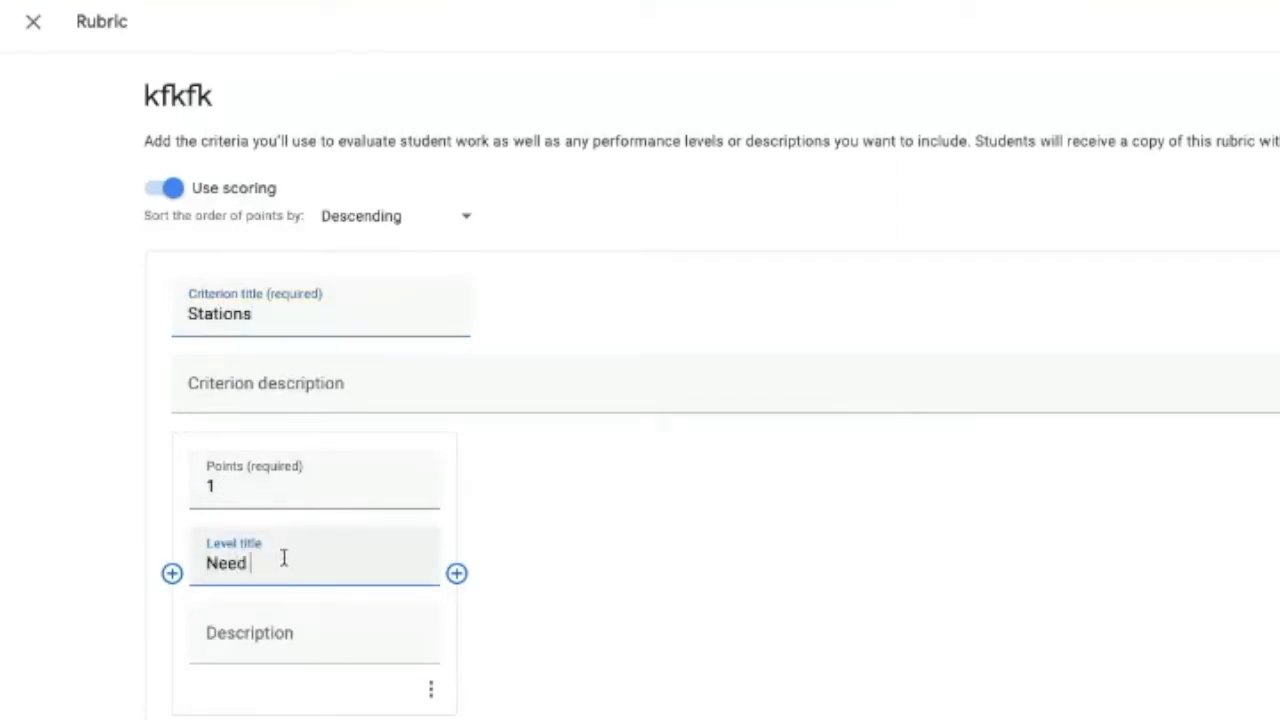
{"action": "type", "text": "Improvement"}
{"action": "left_click", "coordinate": [266, 641]}
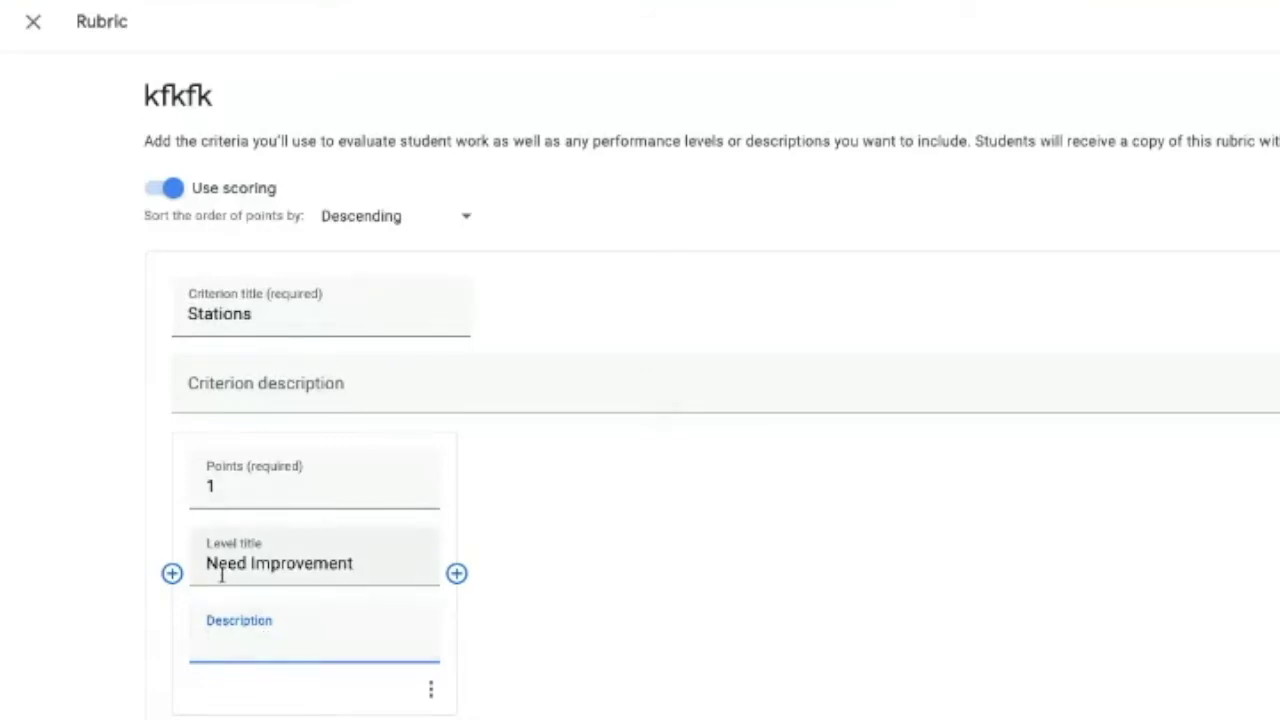
Add a second level worth 2 points titled 'A Little Better'
{"action": "left_click", "coordinate": [457, 575]}
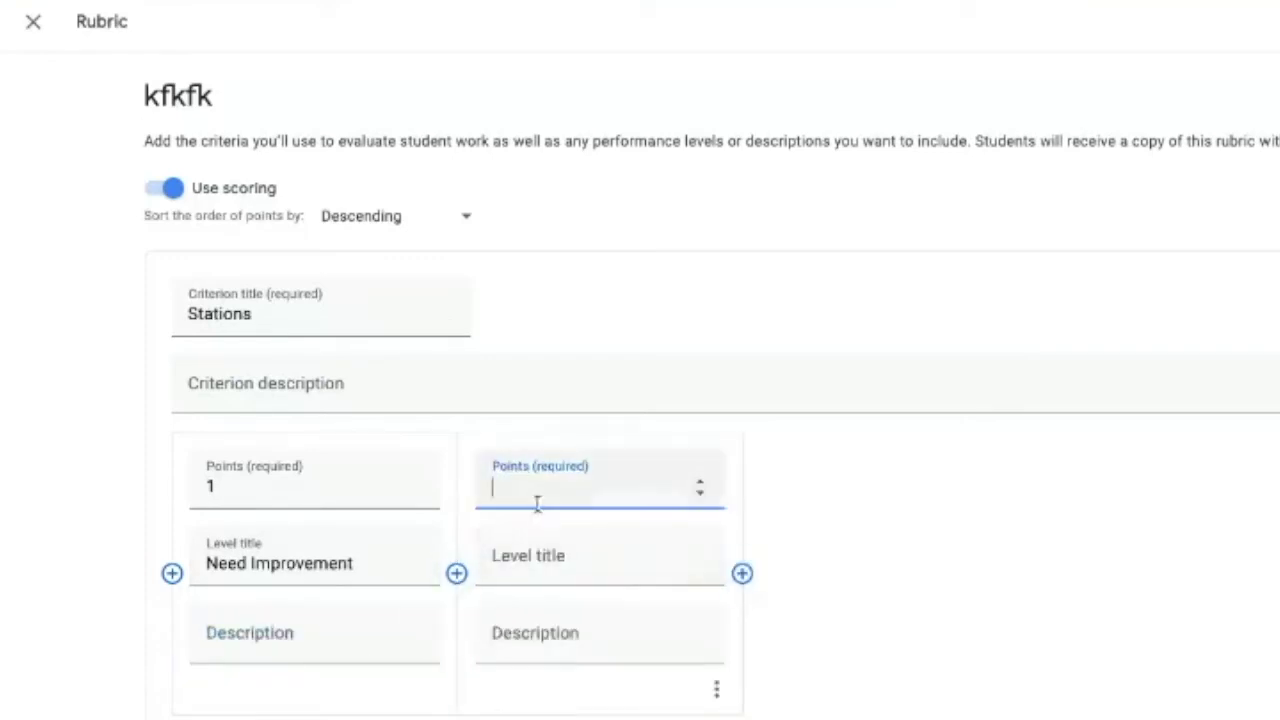
{"action": "type", "text": "12"}
{"action": "key", "text": "BackSpace"}
{"action": "key", "text": "BackSpace"}
{"action": "type", "text": "2"}
{"action": "left_click", "coordinate": [519, 560]}
{"action": "type", "text": "A"}
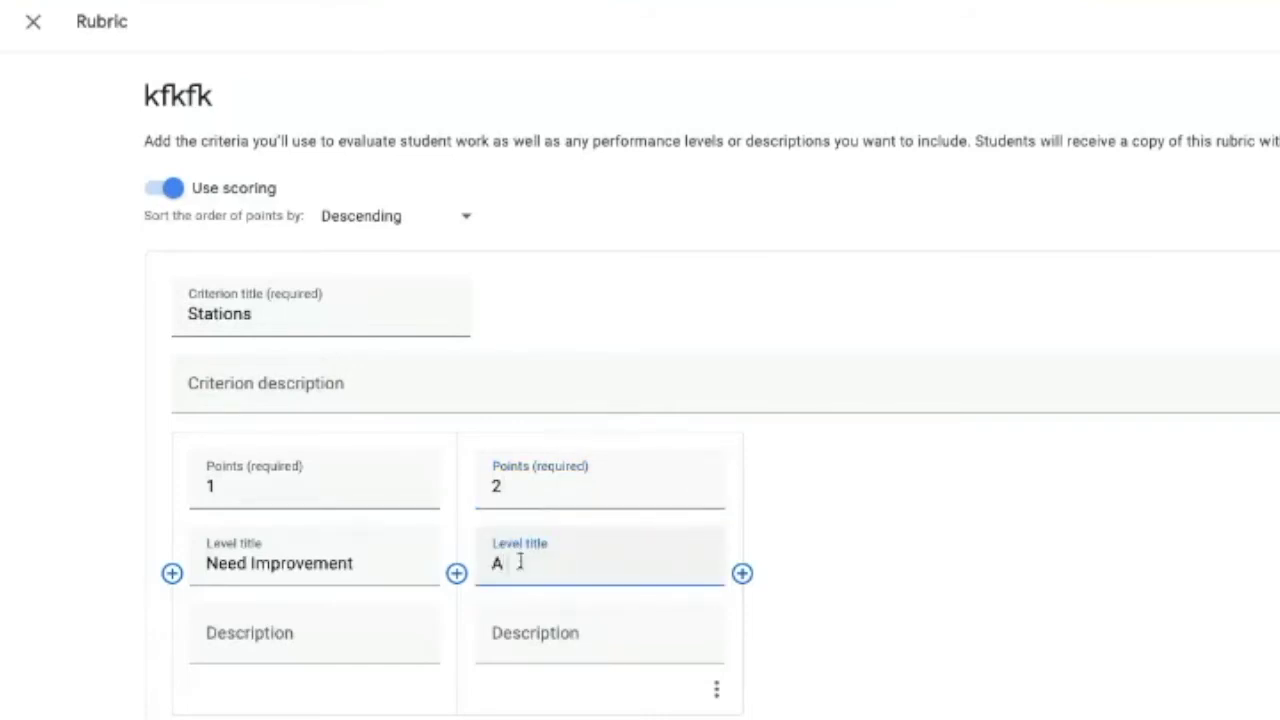
{"action": "type", "text": " Little Better"}
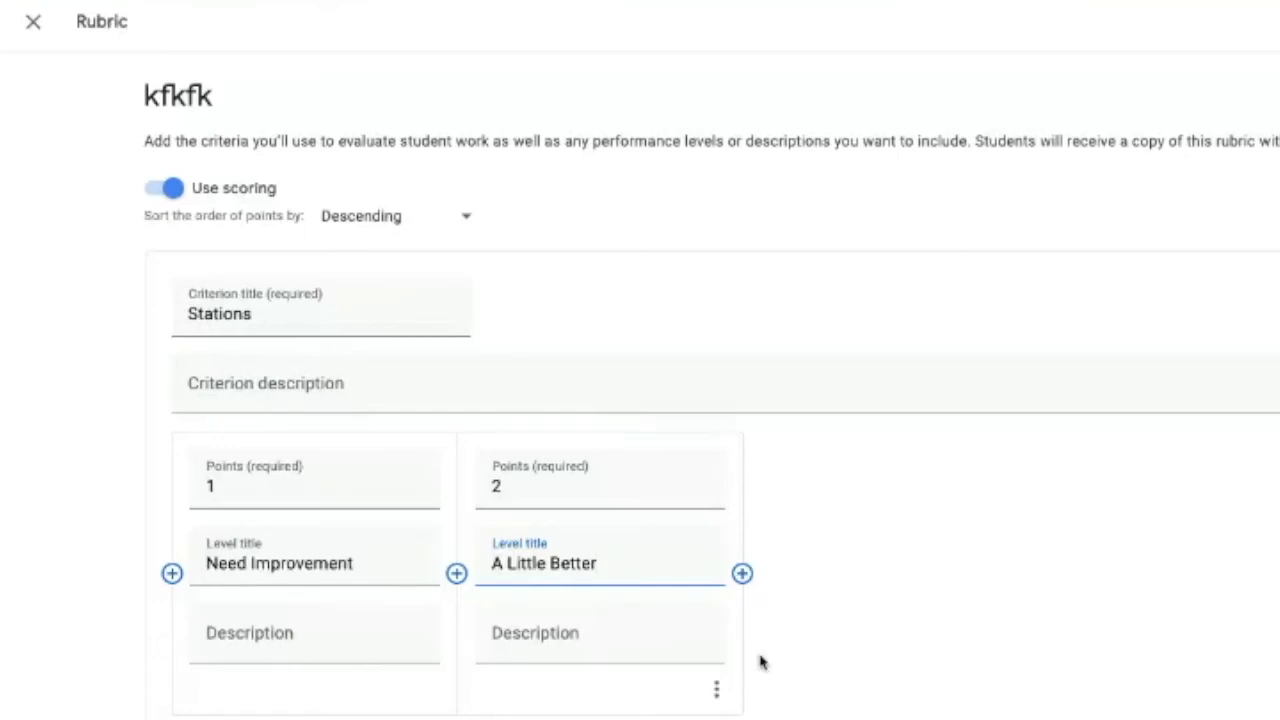
Add a third level worth 3 points titled 'Not Bad'
{"action": "left_click", "coordinate": [744, 575]}
{"action": "type", "text": "3"}
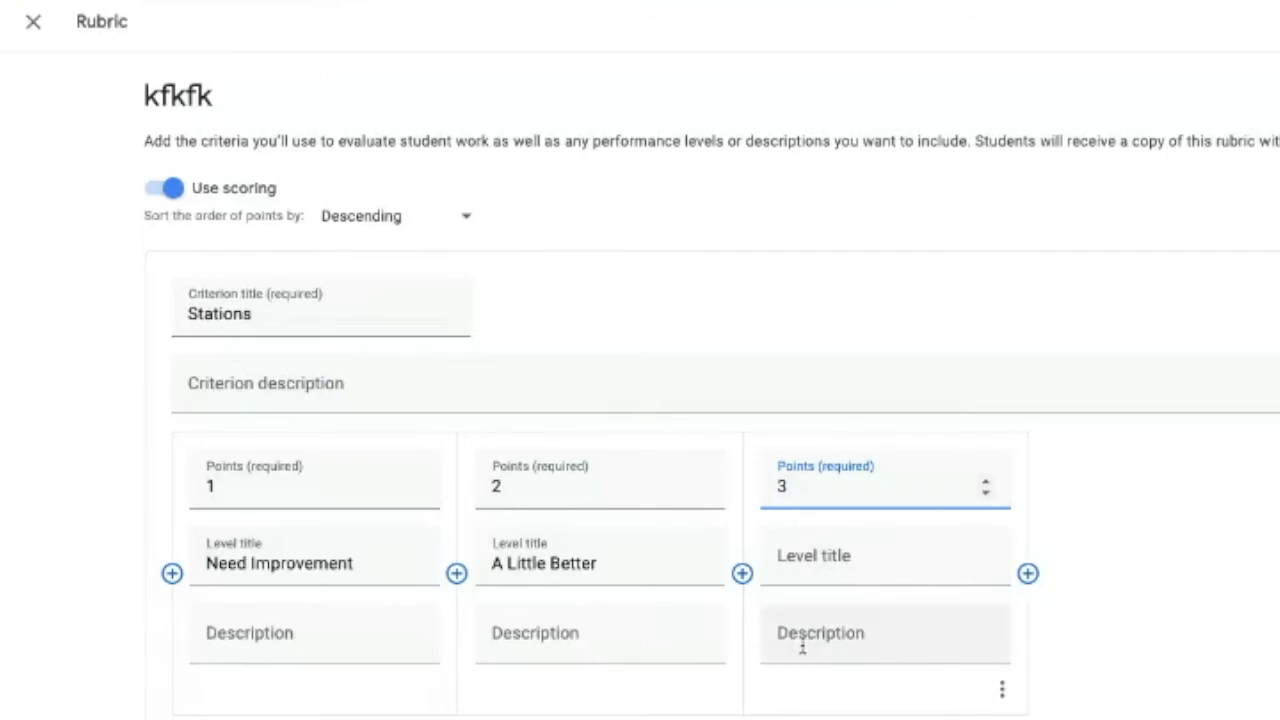
{"action": "left_click", "coordinate": [812, 571]}
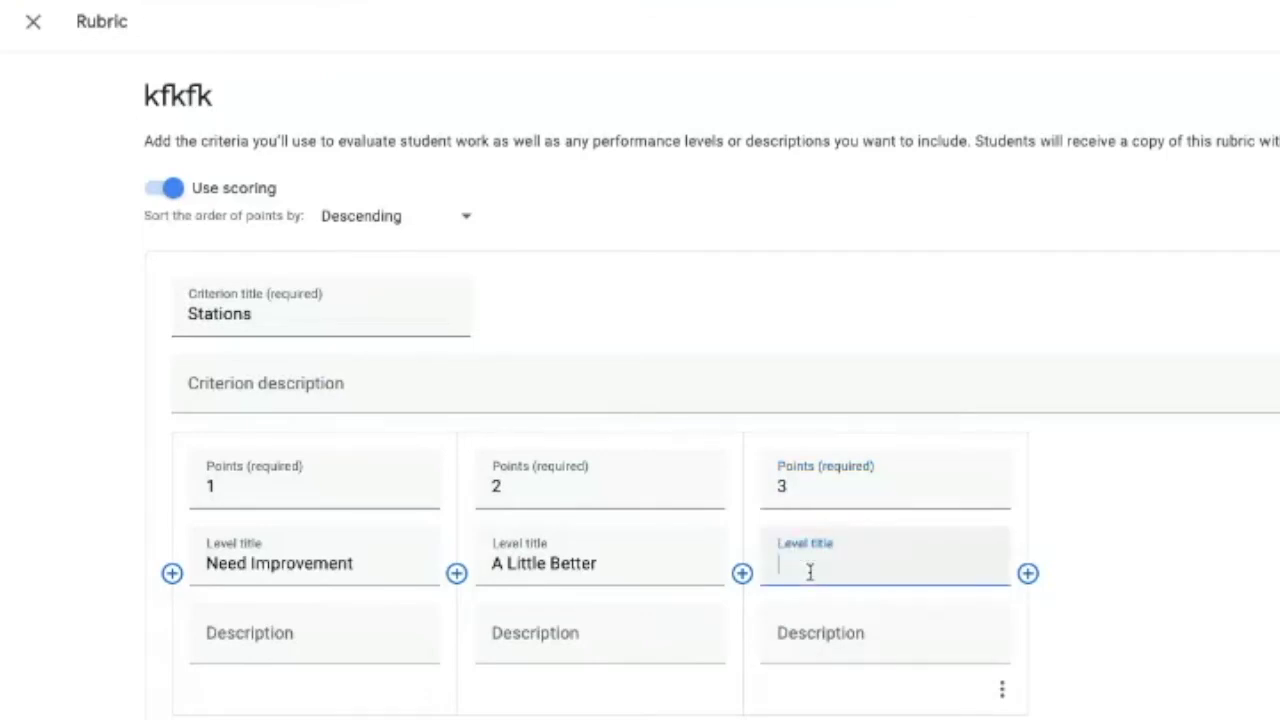
{"action": "type", "text": "Not Bad"}
Add a fourth Stations level titled 'GREAT' and correct its points to 4
{"action": "left_click", "coordinate": [1028, 572]}
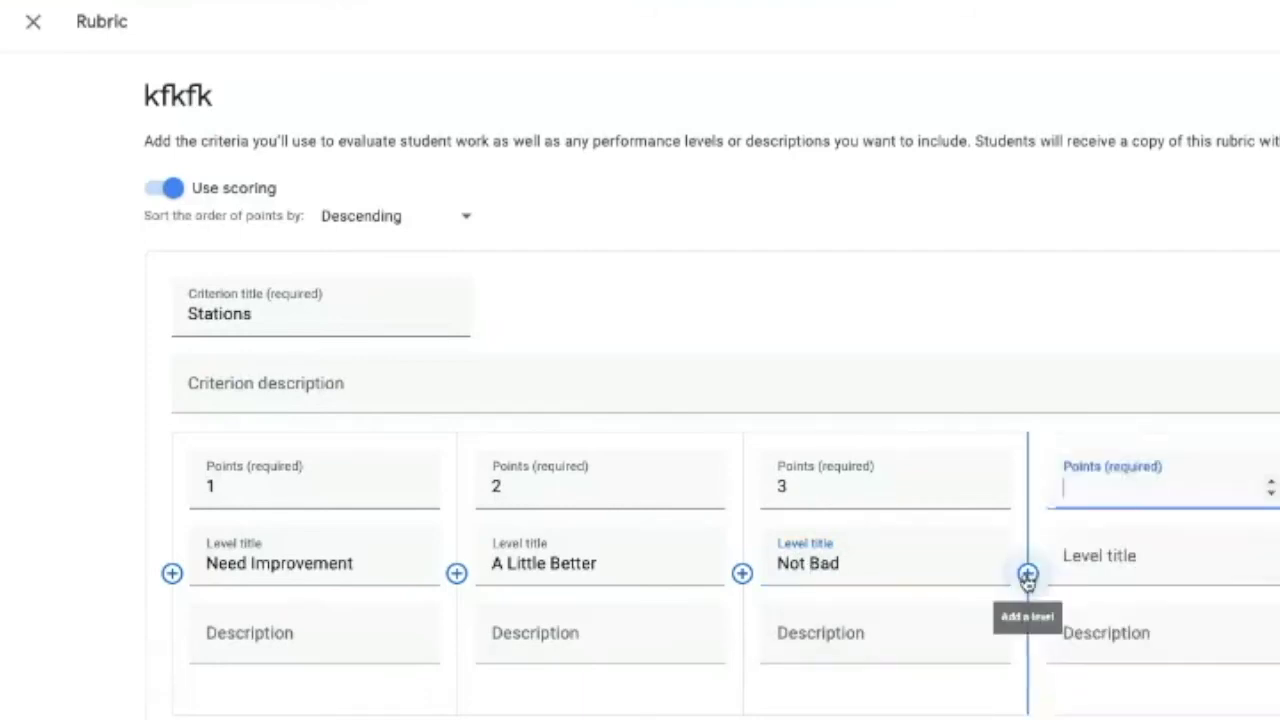
{"action": "type", "text": "125"}
{"action": "key", "text": "BackSpace"}
{"action": "type", "text": "6"}
{"action": "key", "text": "BackSpace"}
{"action": "key", "text": "BackSpace"}
{"action": "key", "text": "BackSpace"}
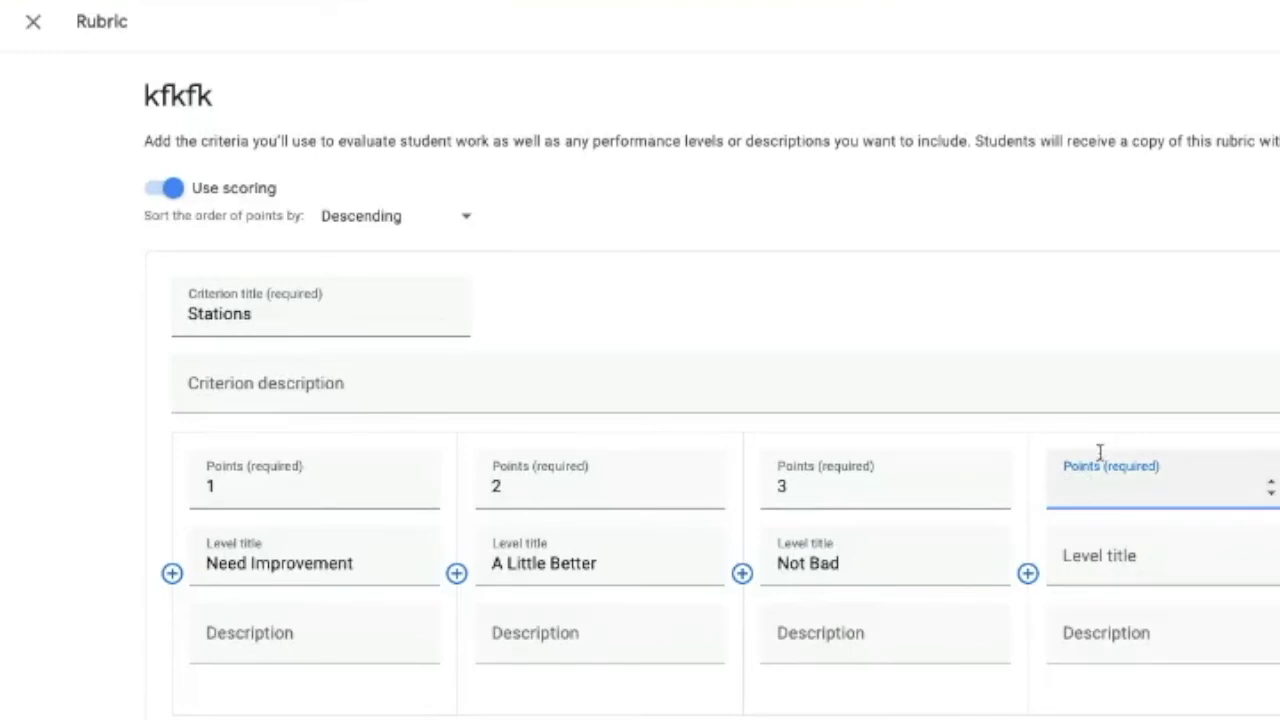
{"action": "type", "text": "4"}
{"action": "key", "text": "BackSpace"}
{"action": "type", "text": "6"}
{"action": "left_click", "coordinate": [1086, 572]}
{"action": "type", "text": "GREAT"}
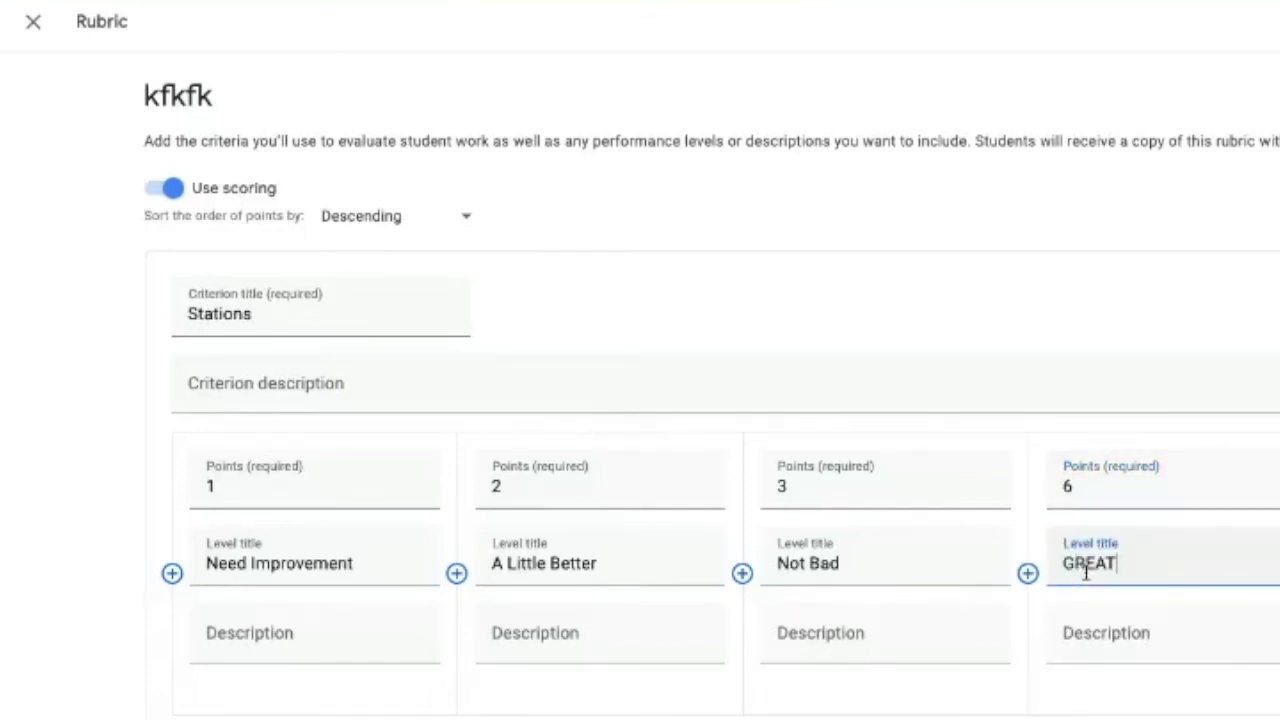
{"action": "scroll", "coordinate": [1266, 684], "scroll_direction": "down", "scroll_amount": 1}
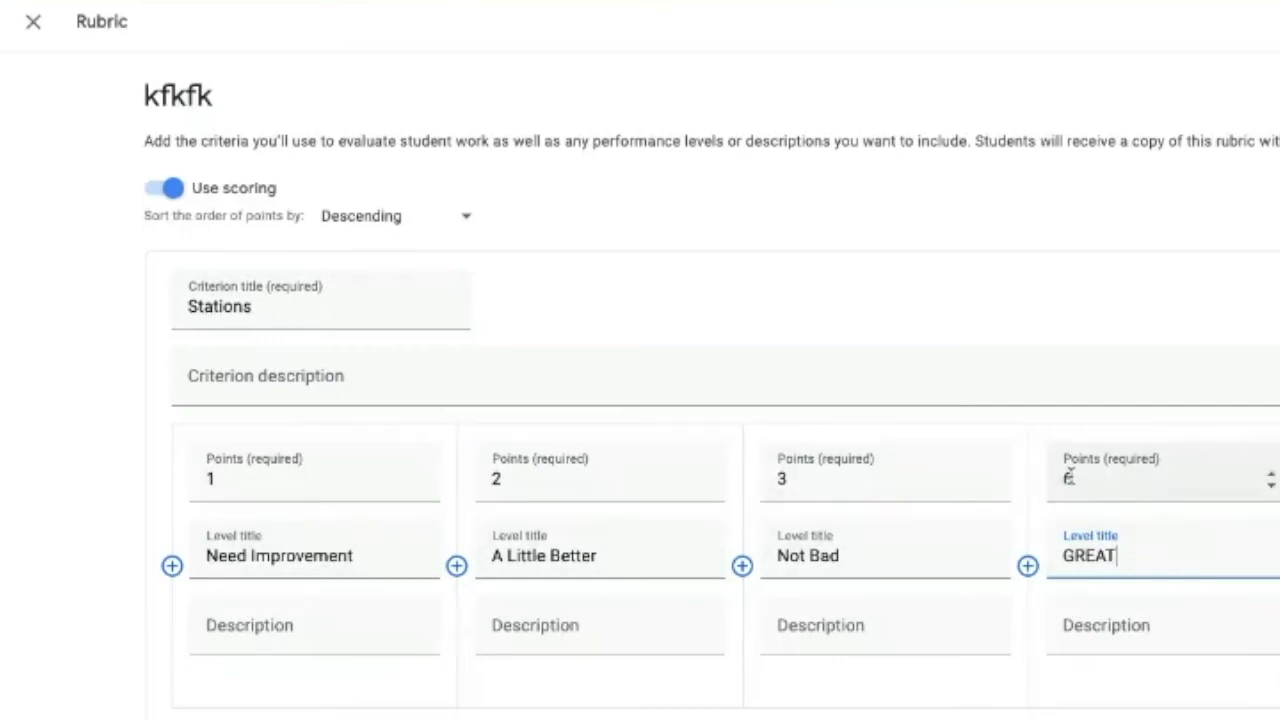
{"action": "left_click", "coordinate": [1068, 478]}
{"action": "key", "text": "BackSpace"}
{"action": "type", "text": "4"}
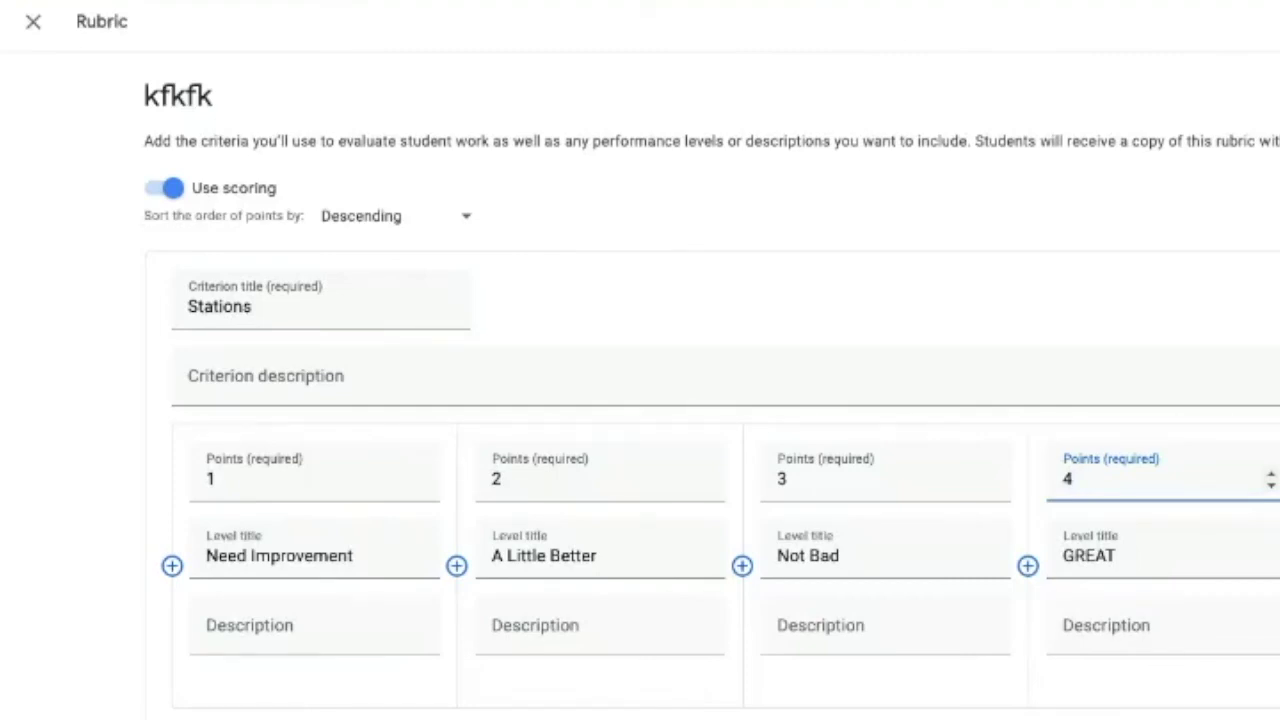
Save the four-level Stations rubric to the kfkfk assignment
{"action": "left_click", "coordinate": [1229, 45]}
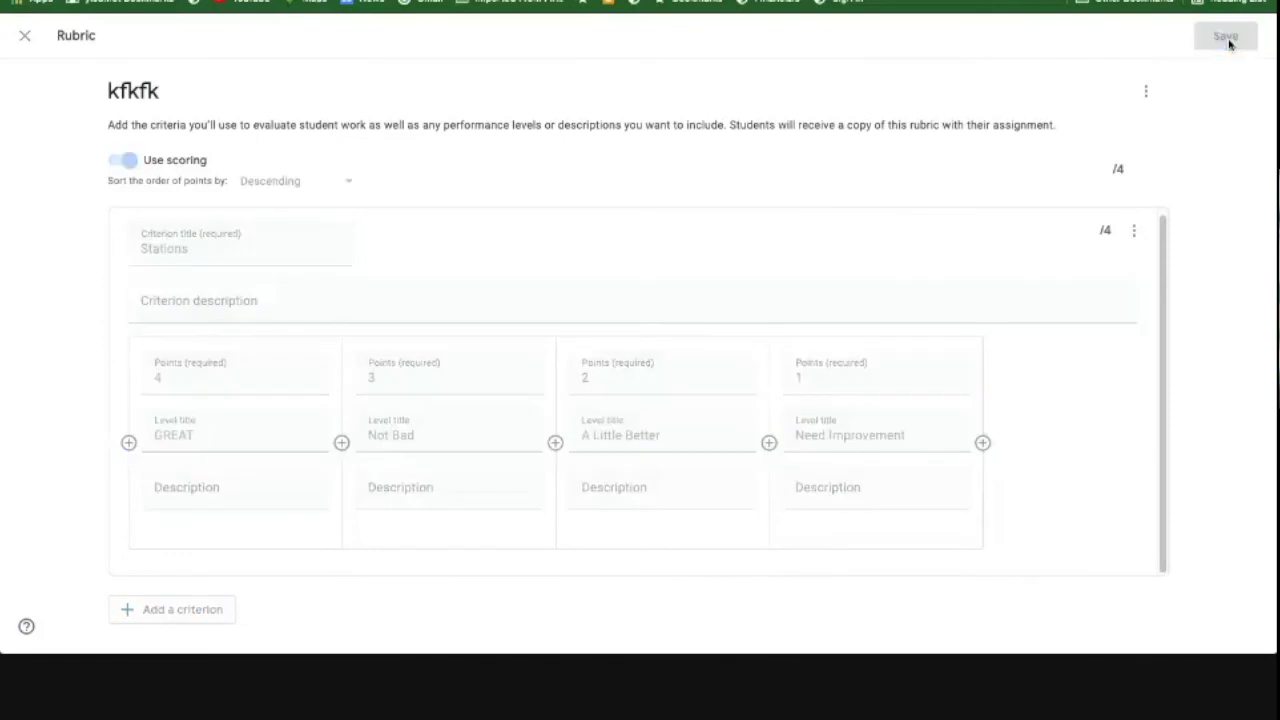